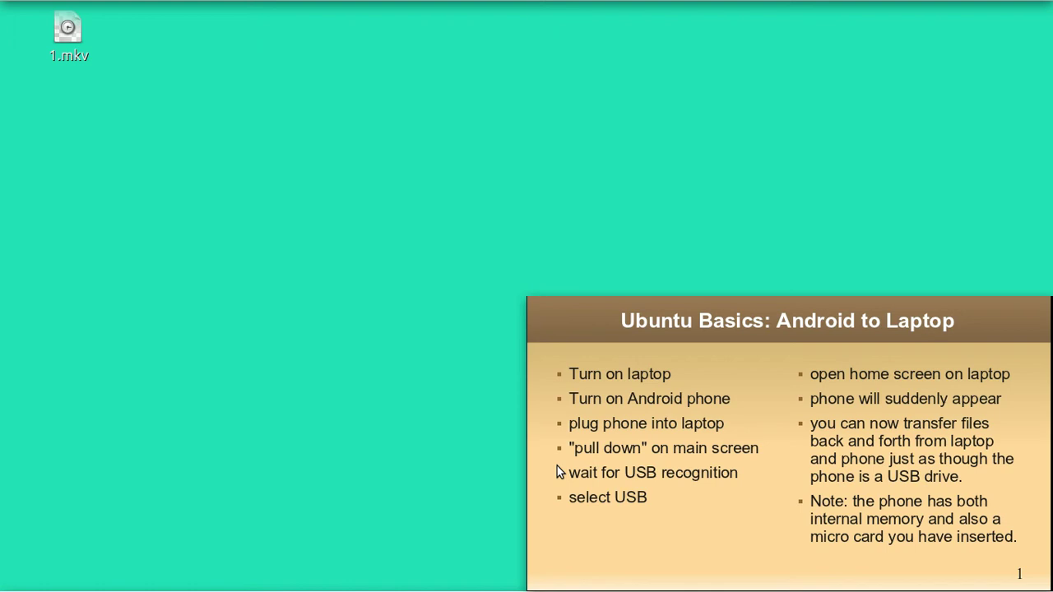
# Step: Bring up the Cheese webcam window, lower the image brightness and slightly raise the contrast for the phone view
pyautogui.moveTo(332, 589)
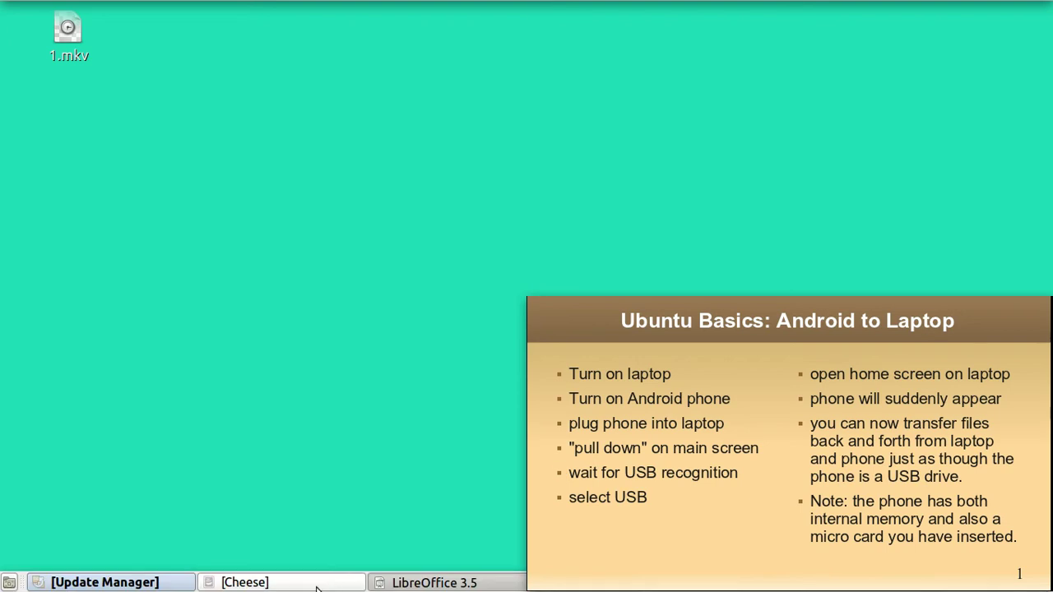
pyautogui.click(317, 586)
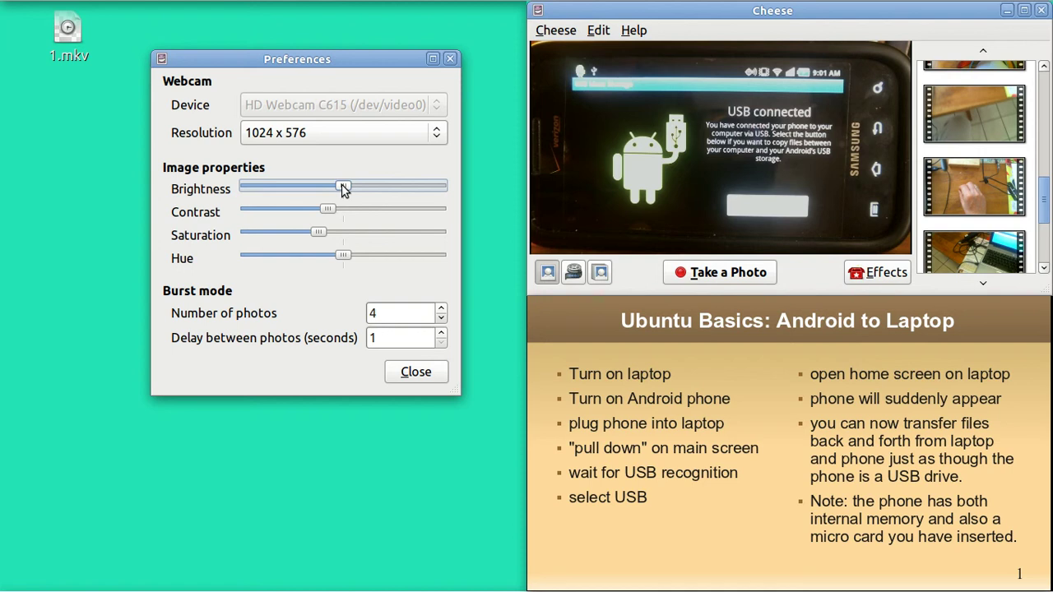
pyautogui.moveTo(344, 189)
pyautogui.mouseDown()
pyautogui.moveTo(294, 195)
pyautogui.moveTo(337, 188)
pyautogui.moveTo(311, 192)
pyautogui.moveTo(326, 191)
pyautogui.mouseUp()
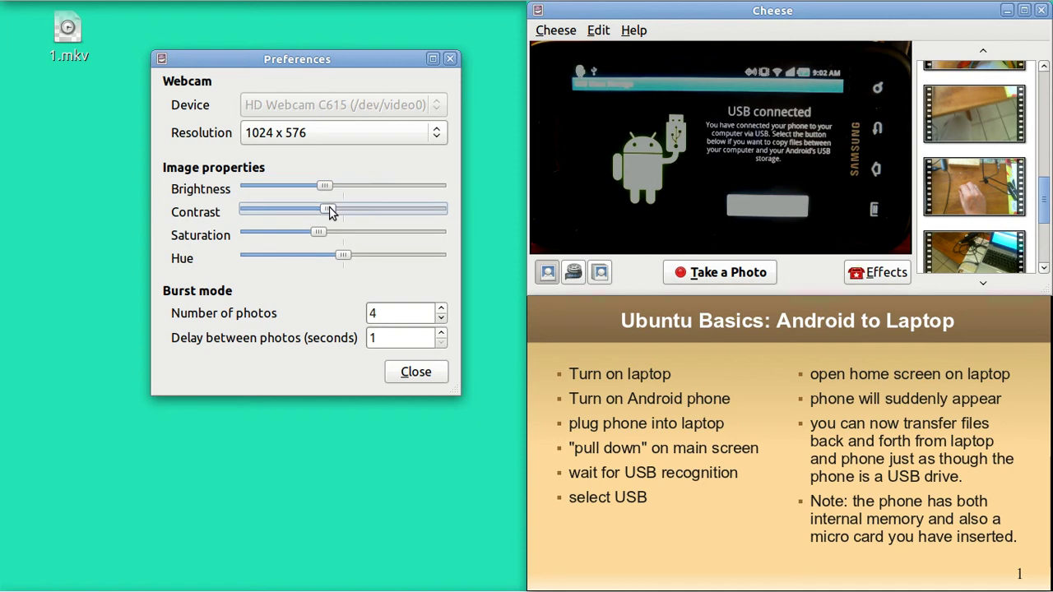
pyautogui.moveTo(329, 212)
pyautogui.mouseDown()
pyautogui.moveTo(308, 212)
pyautogui.moveTo(339, 212)
pyautogui.mouseUp()
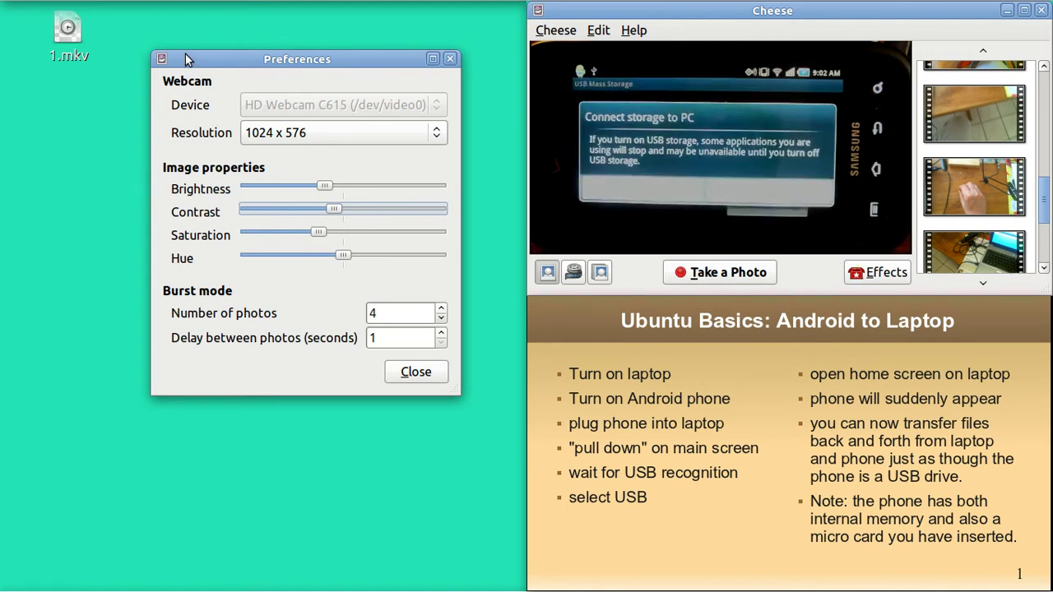
# Step: Open the home folder in the file manager
pyautogui.moveTo(161, 6)
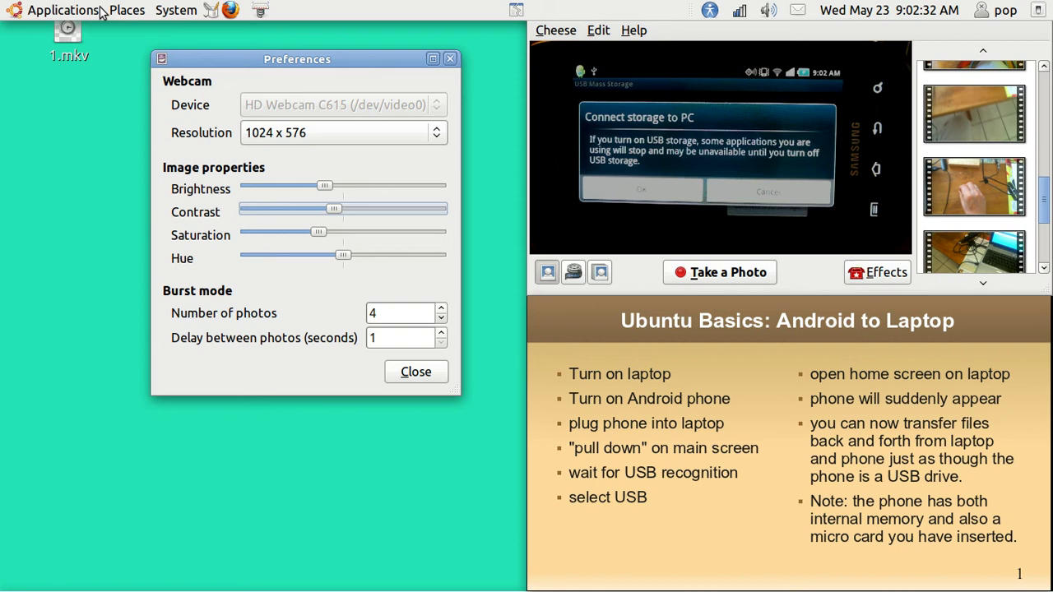
pyautogui.click(130, 12)
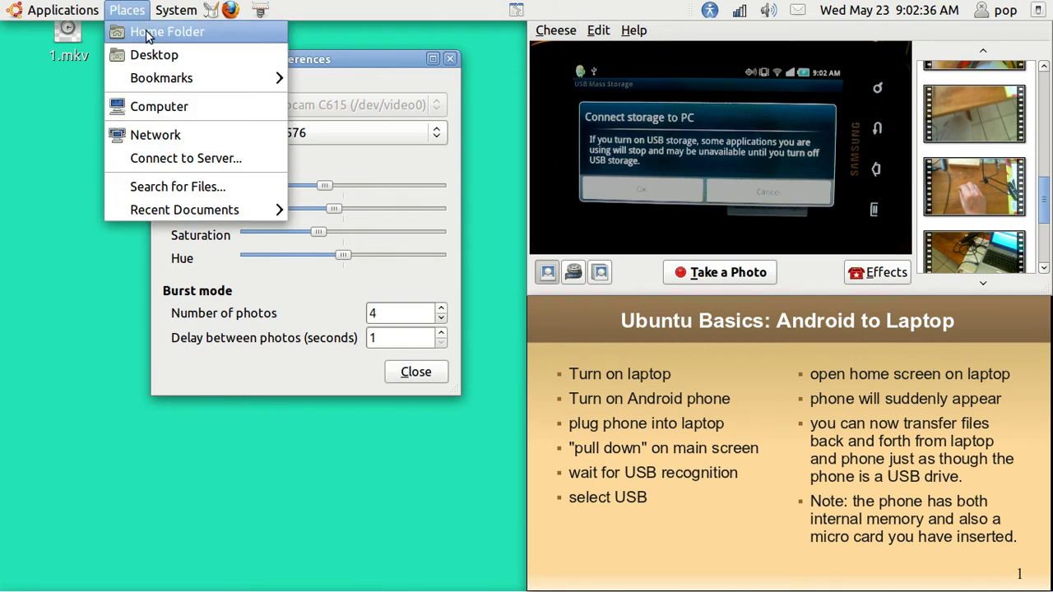
pyautogui.click(147, 33)
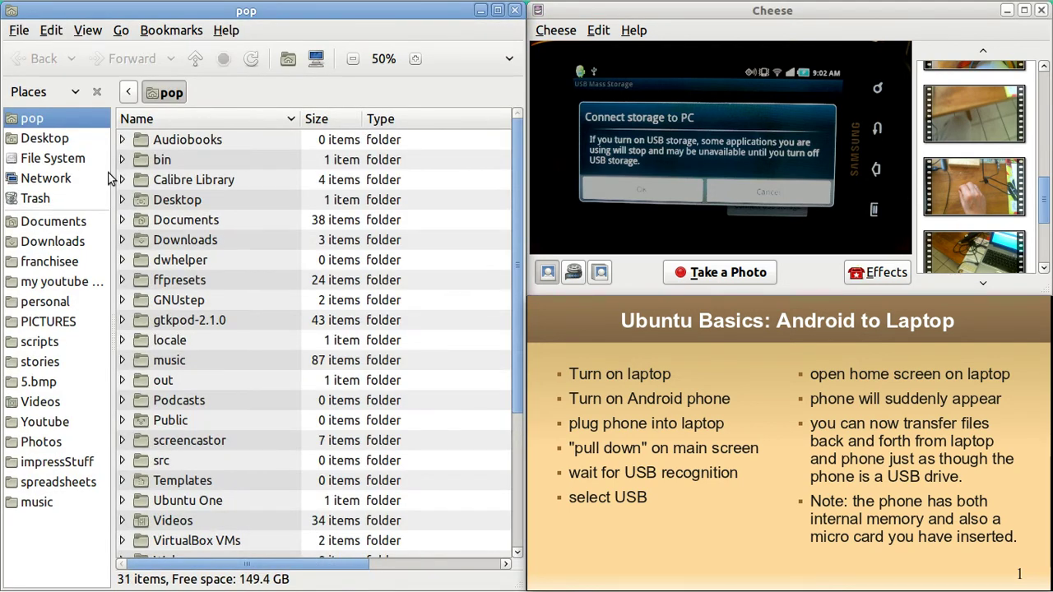
# Step: Dismiss both launch prompts for the colorrender phone storage without choosing an application
pyautogui.click(554, 196)
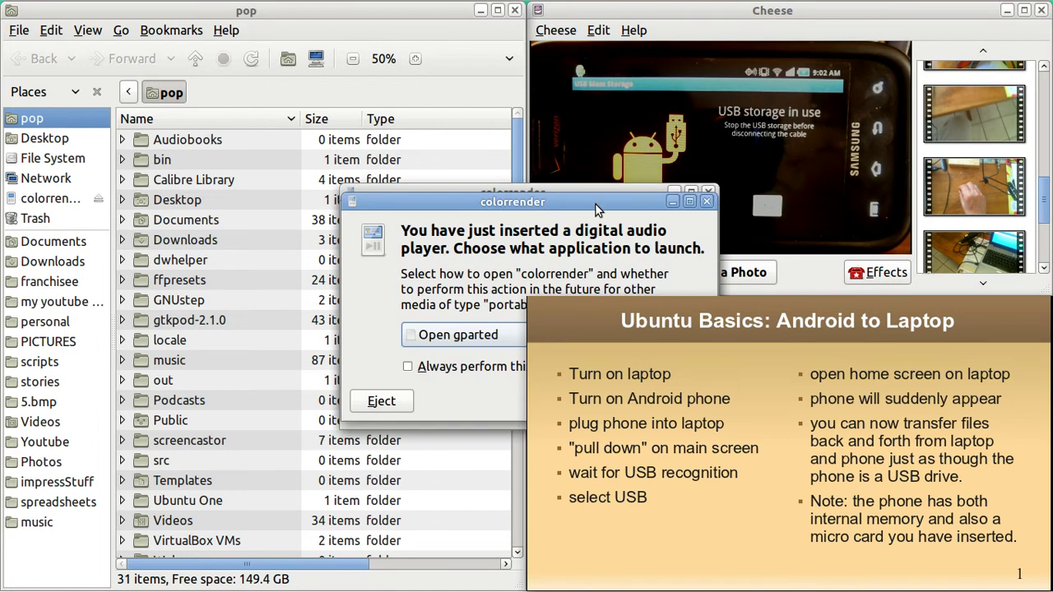
pyautogui.click(708, 204)
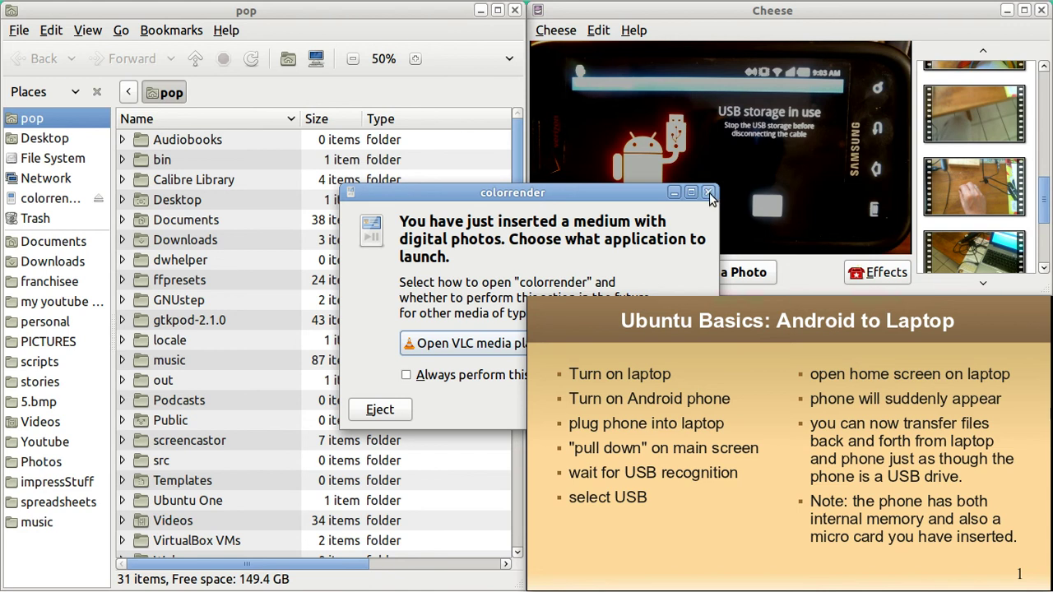
pyautogui.click(709, 194)
pyautogui.click(511, 206)
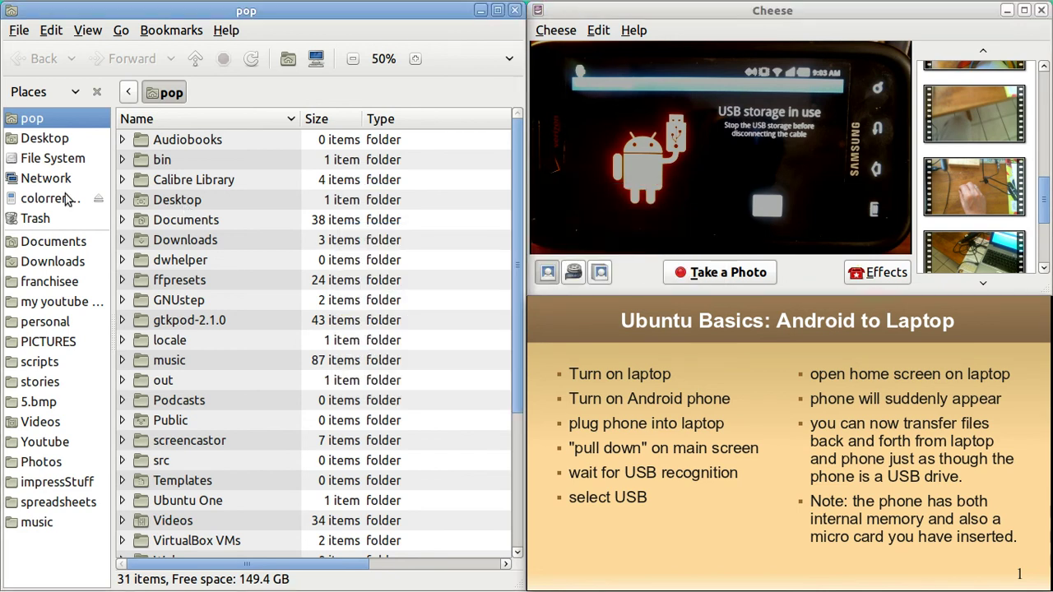
# Step: Open the colorrender phone storage in the file manager and minimize the Cheese window
pyautogui.click(61, 202)
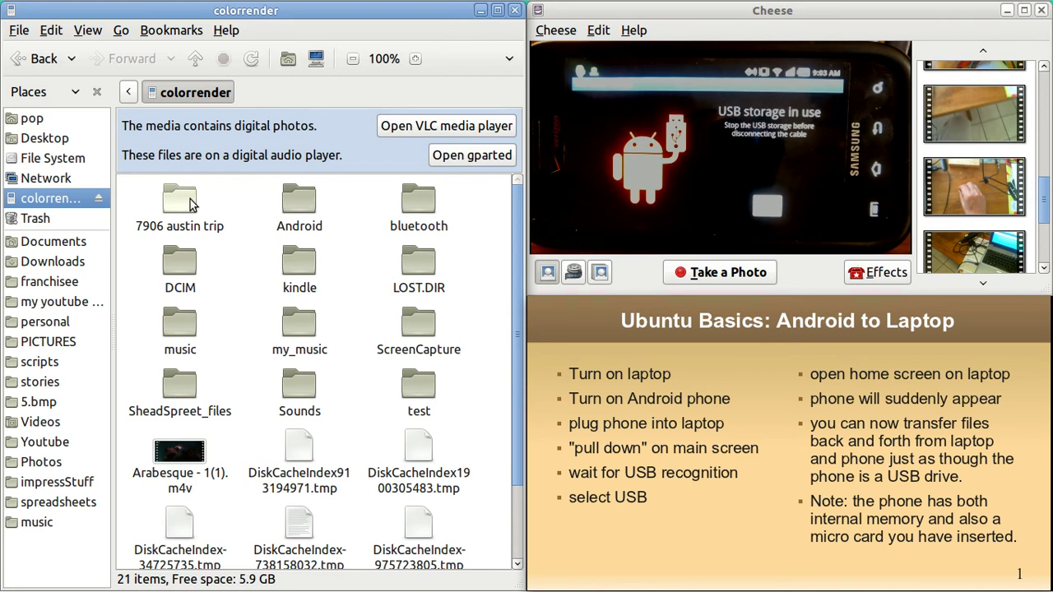
pyautogui.click(587, 73)
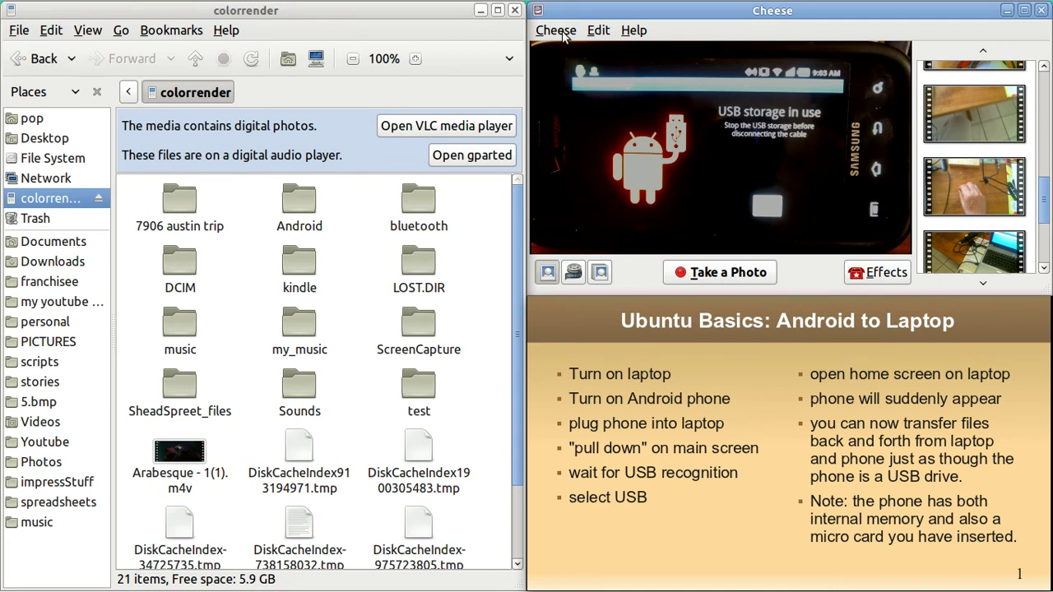
pyautogui.click(1006, 12)
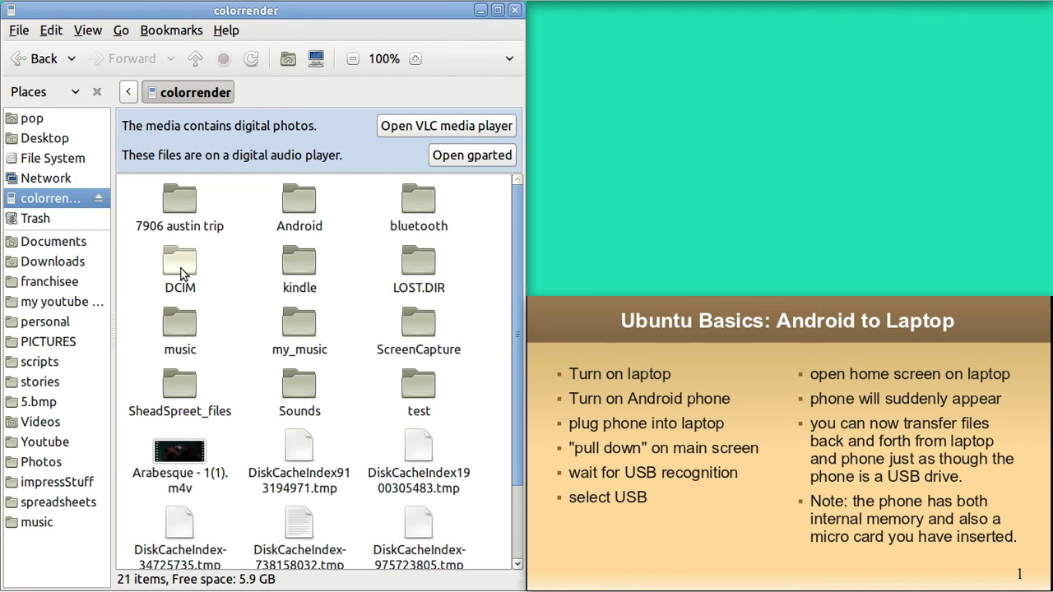
# Step: Open the Camera folder inside DCIM on the phone storage
pyautogui.click(183, 274)
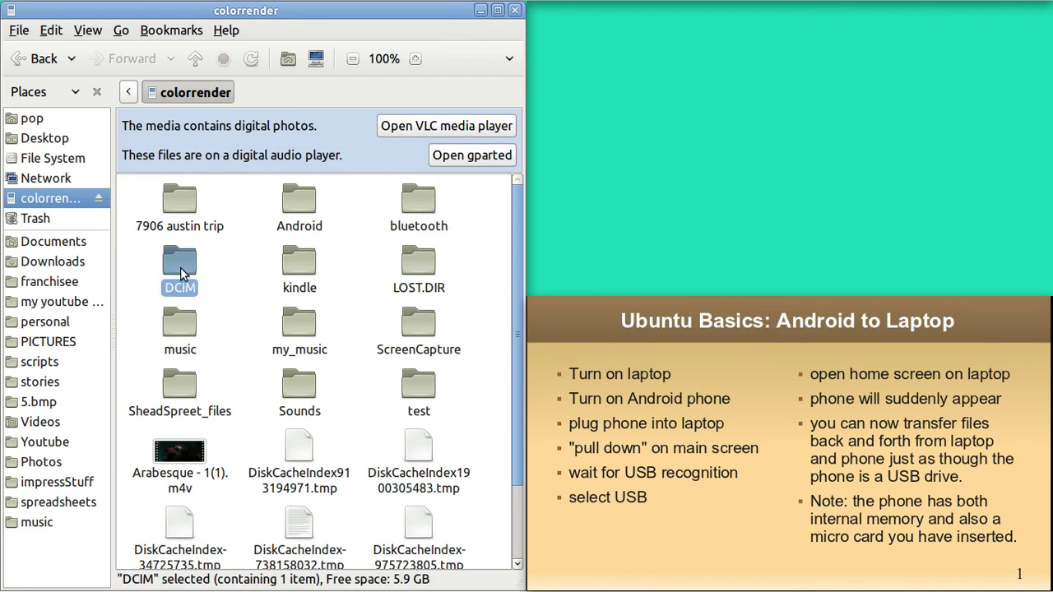
pyautogui.doubleClick(183, 274)
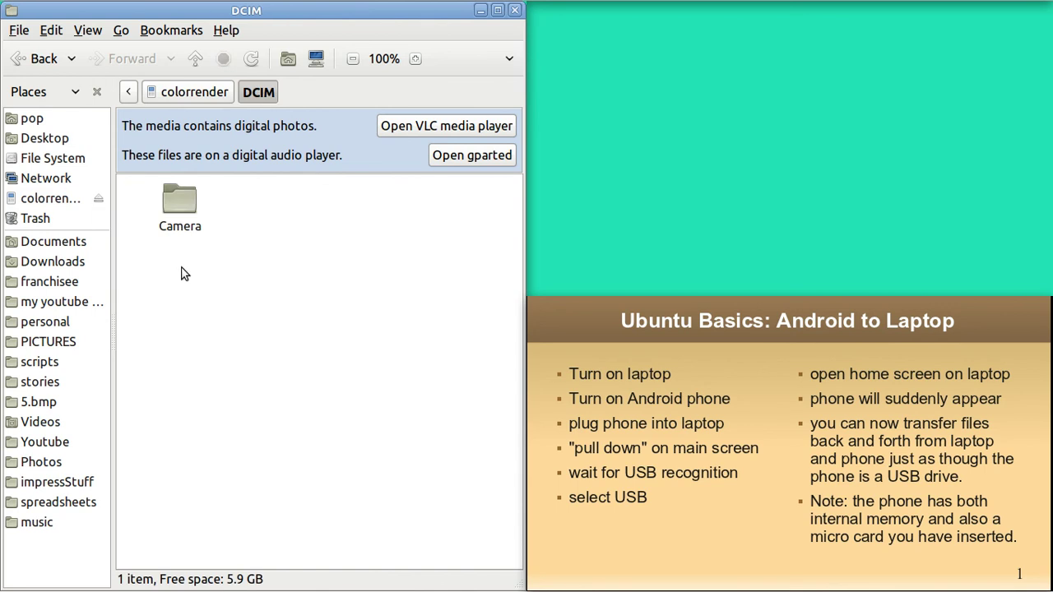
pyautogui.doubleClick(174, 209)
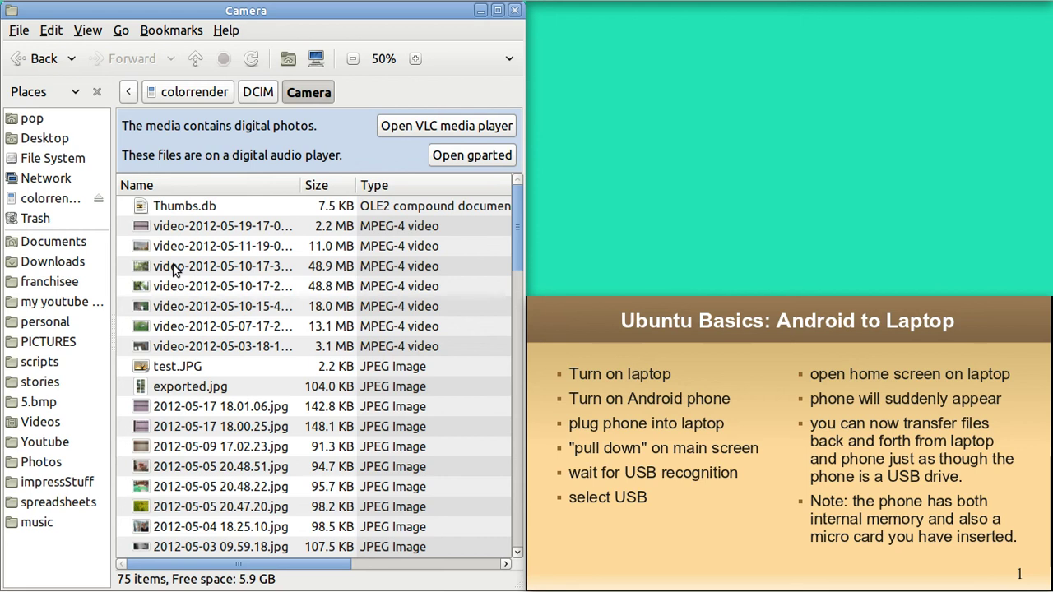
pyautogui.click(174, 271)
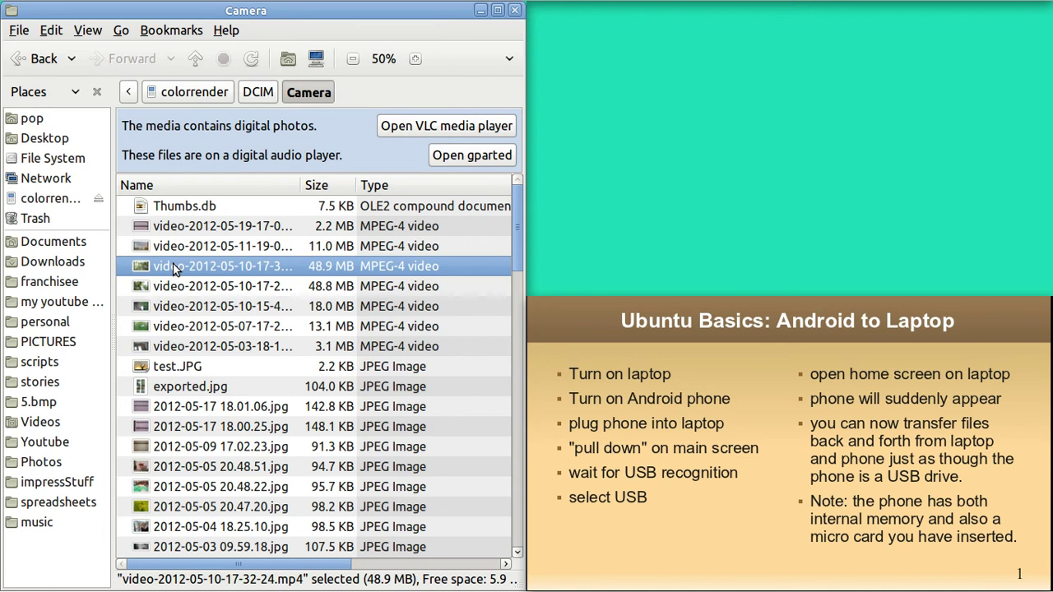
pyautogui.doubleClick(173, 270)
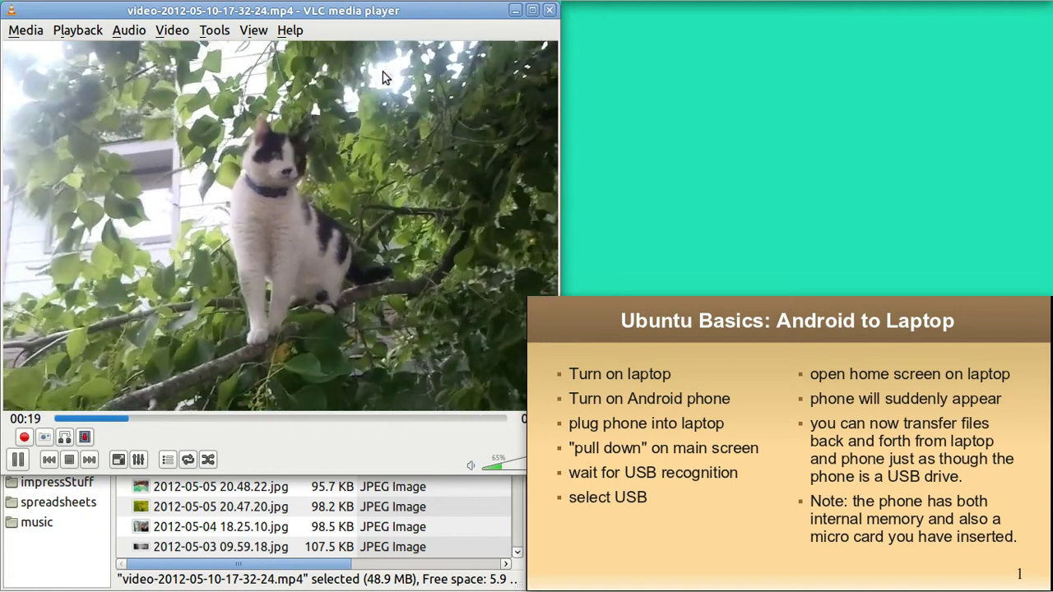
pyautogui.click(550, 10)
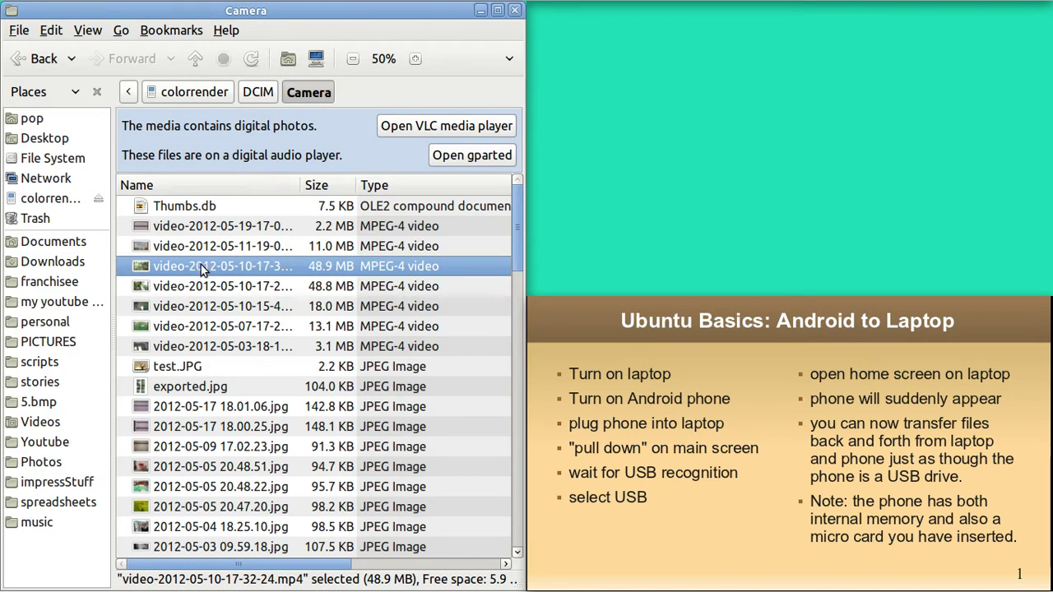
pyautogui.moveTo(203, 267); pyautogui.dragTo(662, 179)
pyautogui.click(480, 11)
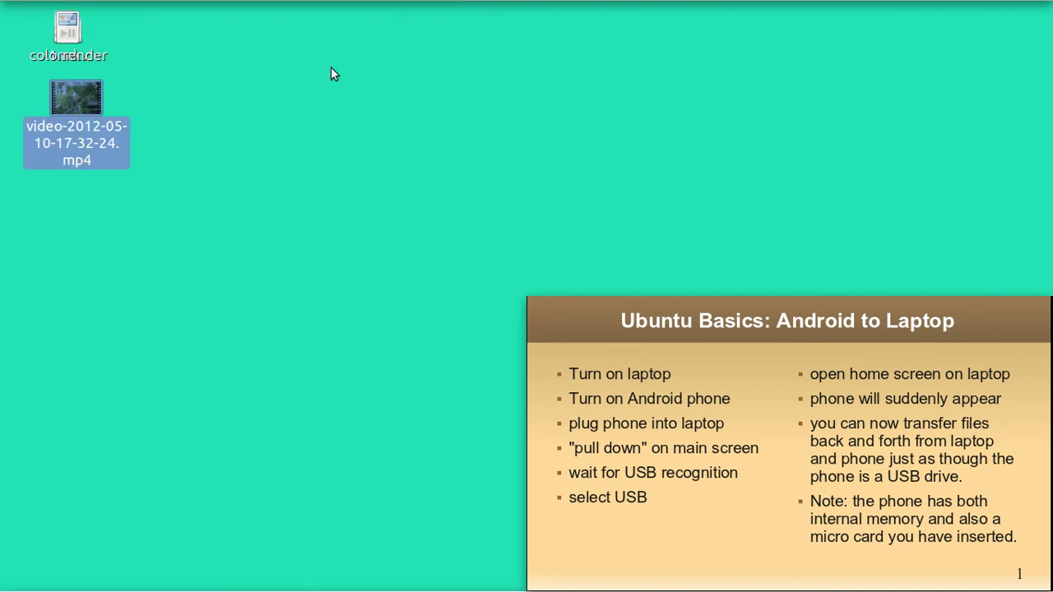
pyautogui.doubleClick(68, 107)
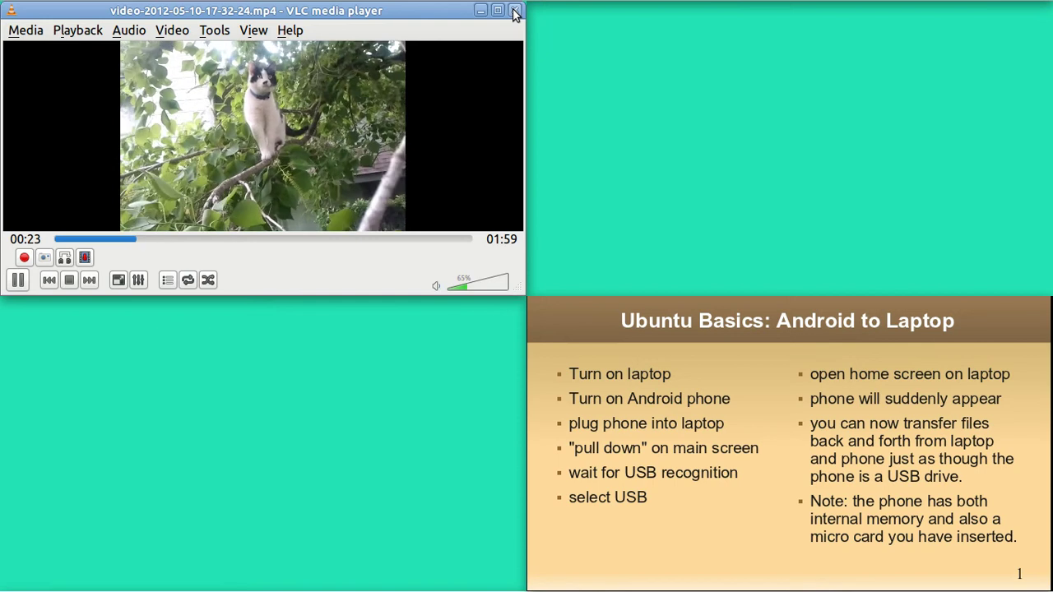
pyautogui.moveTo(352, 586)
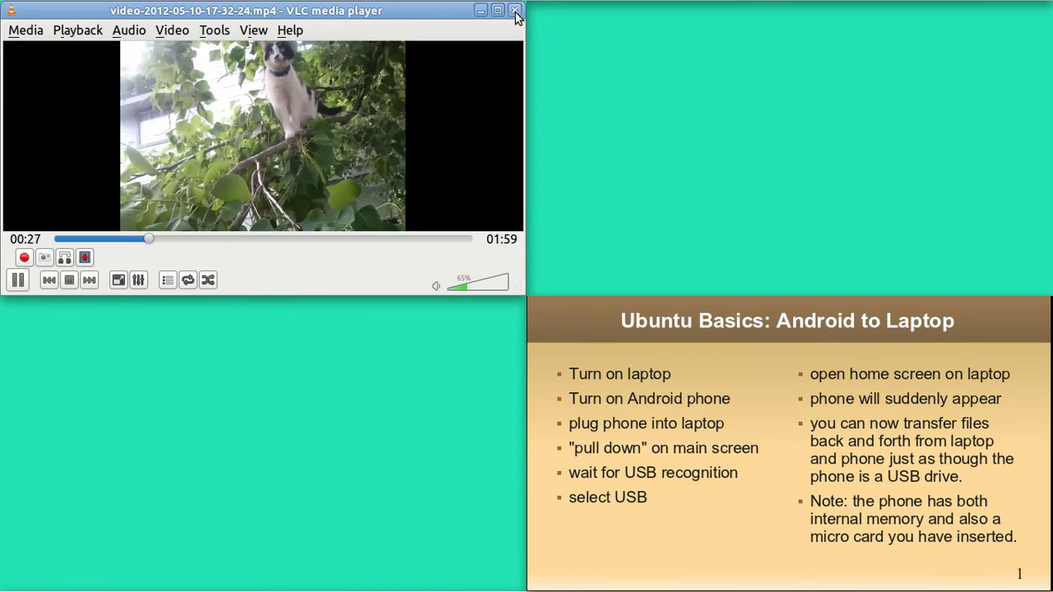
pyautogui.hotkey('ctrl', 'q')
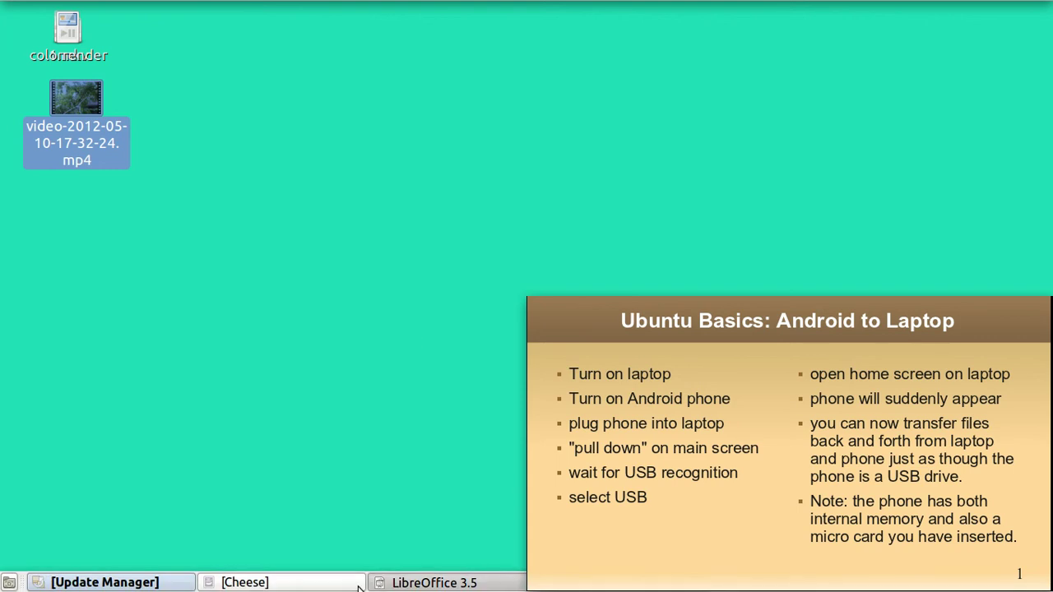
# Step: Restore the Cheese window, raise the webcam image brightness back to the middle and nudge the contrast up
pyautogui.click(316, 586)
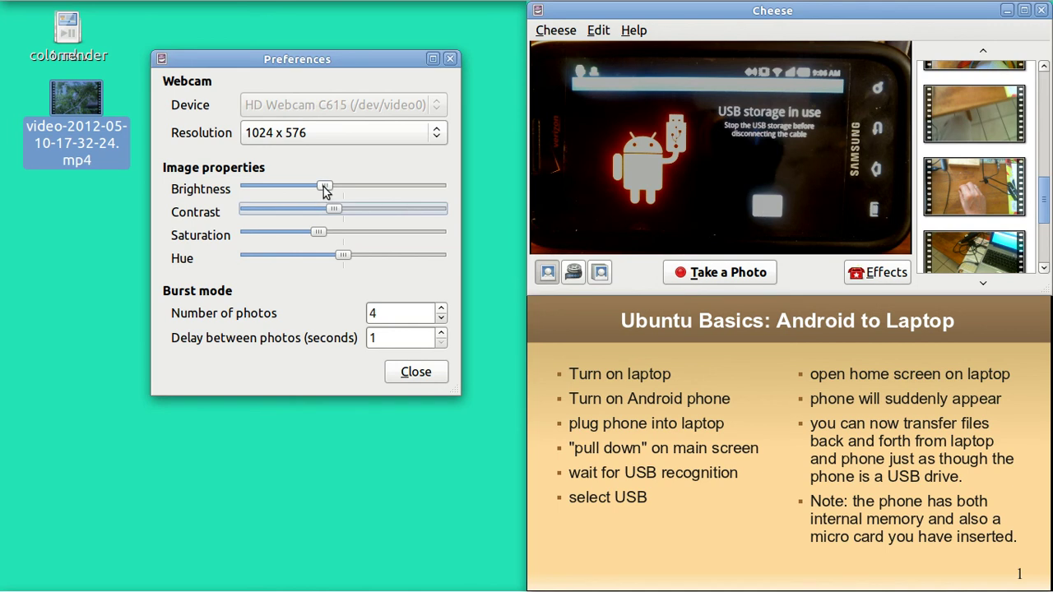
pyautogui.moveTo(325, 189); pyautogui.dragTo(337, 212)
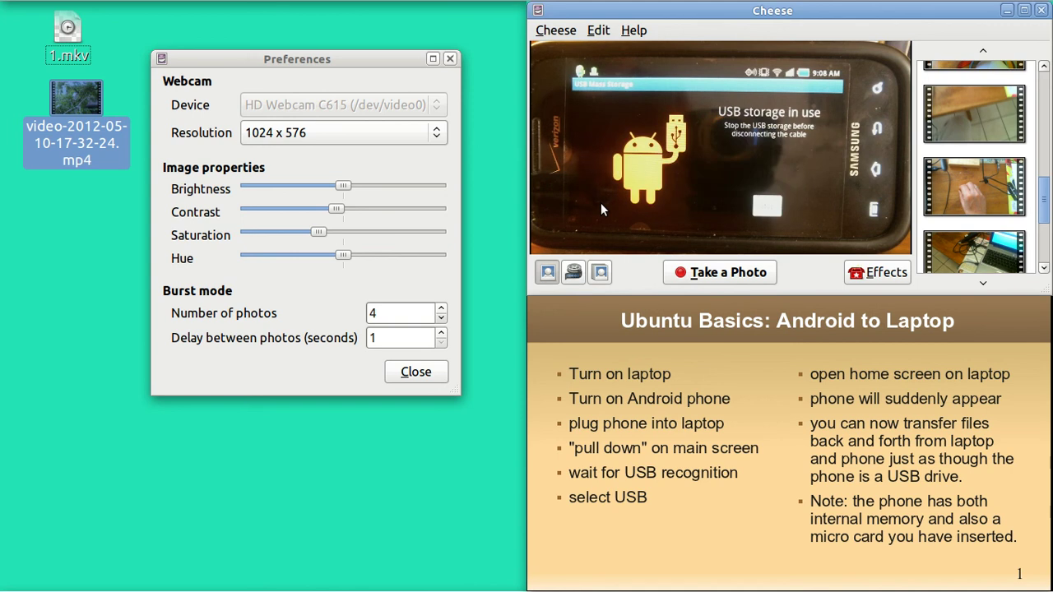
# Step: Close the digital audio player and digital photos prompts for the reconnected colorrender storage
pyautogui.moveTo(335, 589)
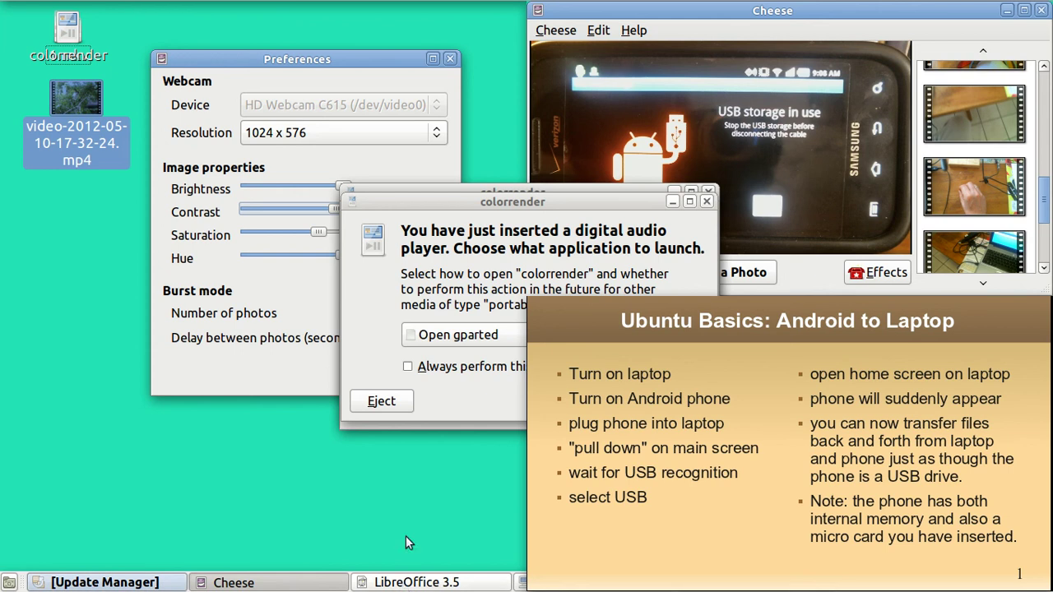
pyautogui.click(593, 295)
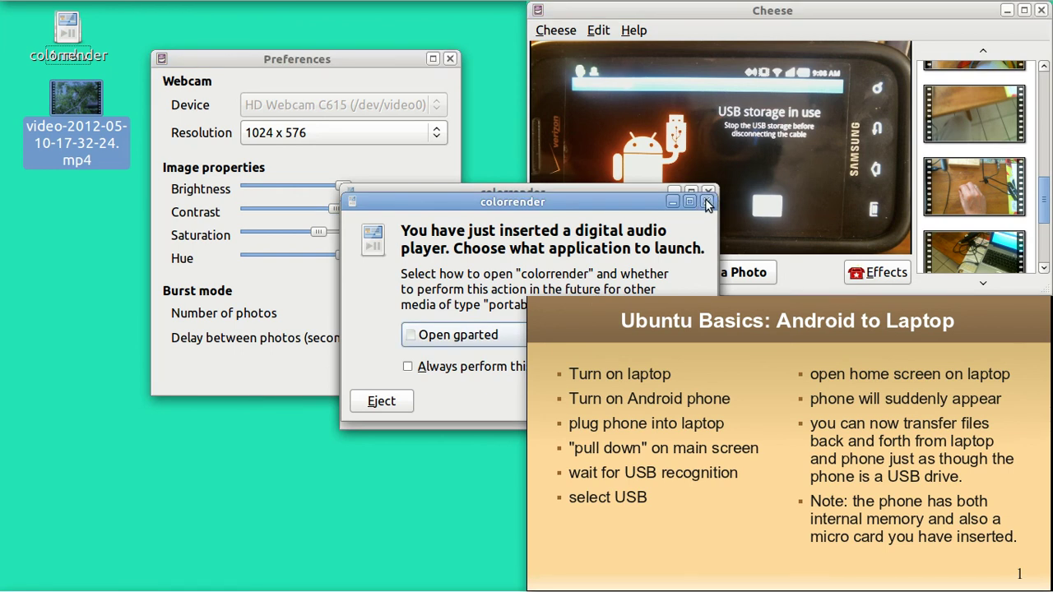
pyautogui.click(708, 203)
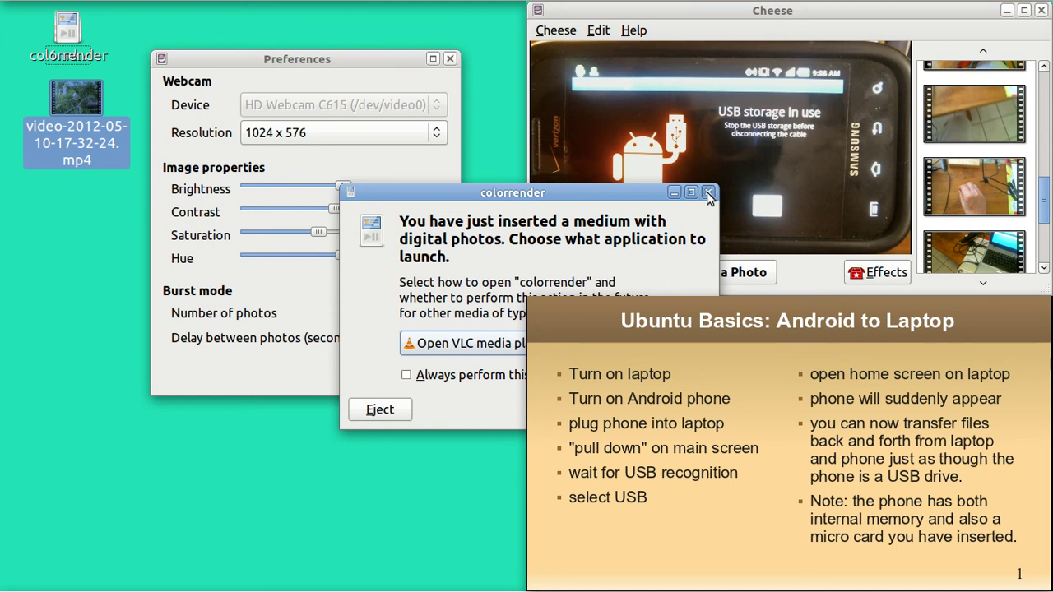
pyautogui.click(708, 193)
pyautogui.click(195, 74)
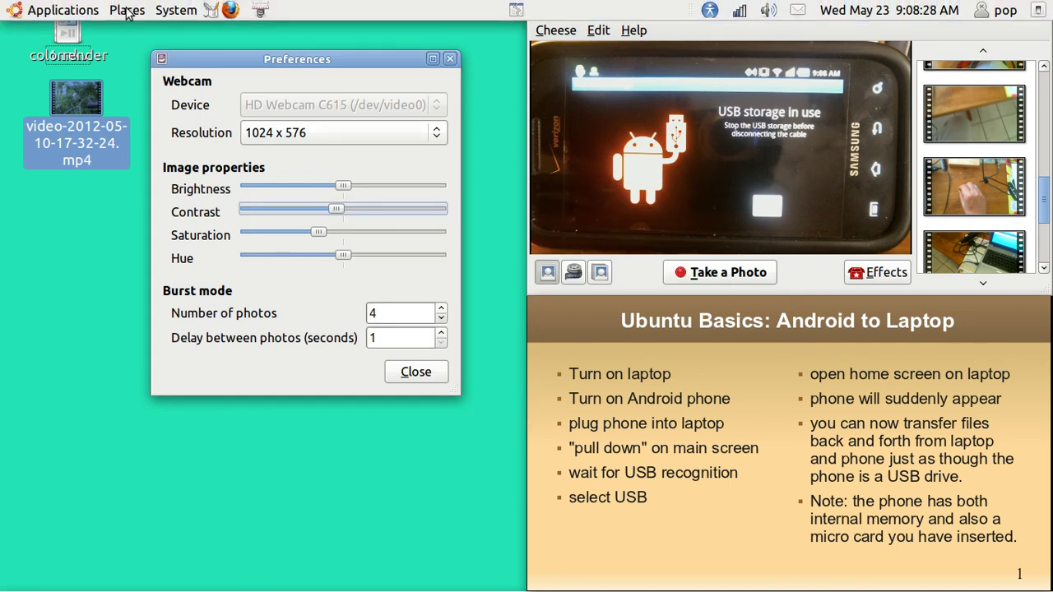
# Step: View the reconnected colorrender storage from the home folder window, and minimize the file manager
pyautogui.click(128, 10)
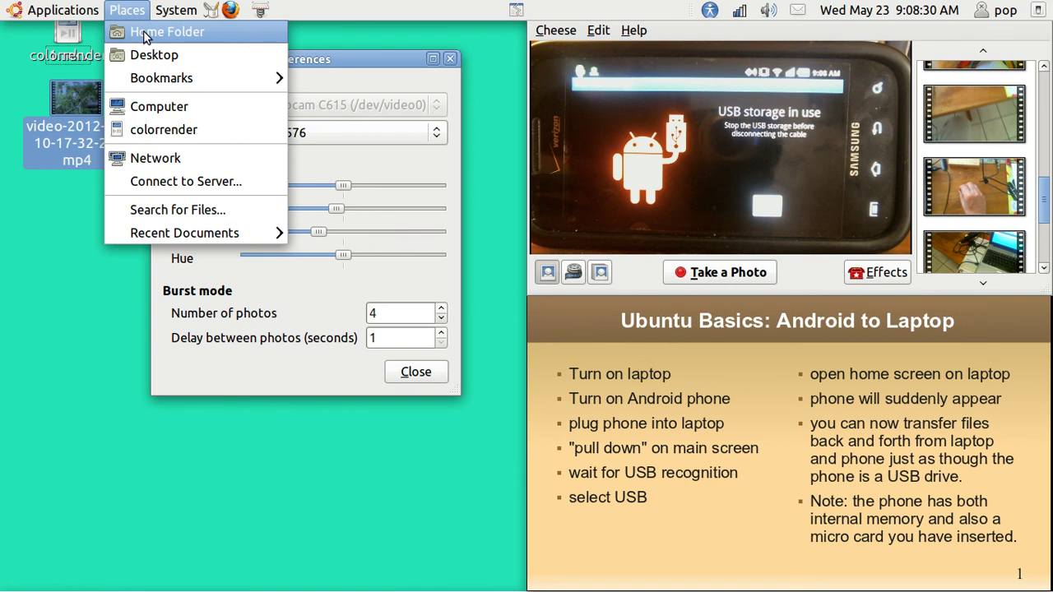
pyautogui.click(144, 32)
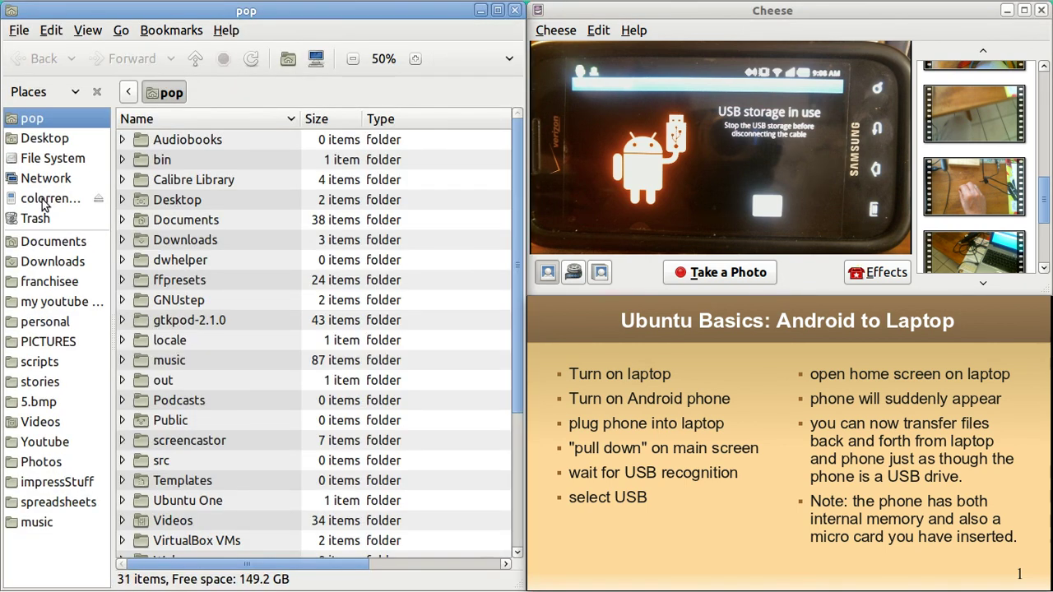
pyautogui.click(43, 200)
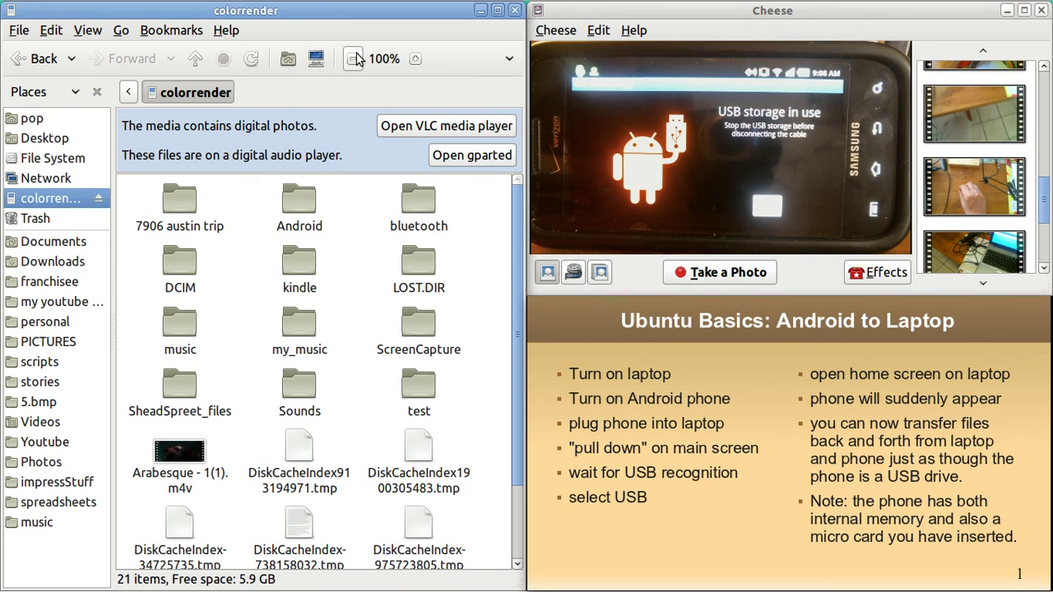
pyautogui.click(481, 10)
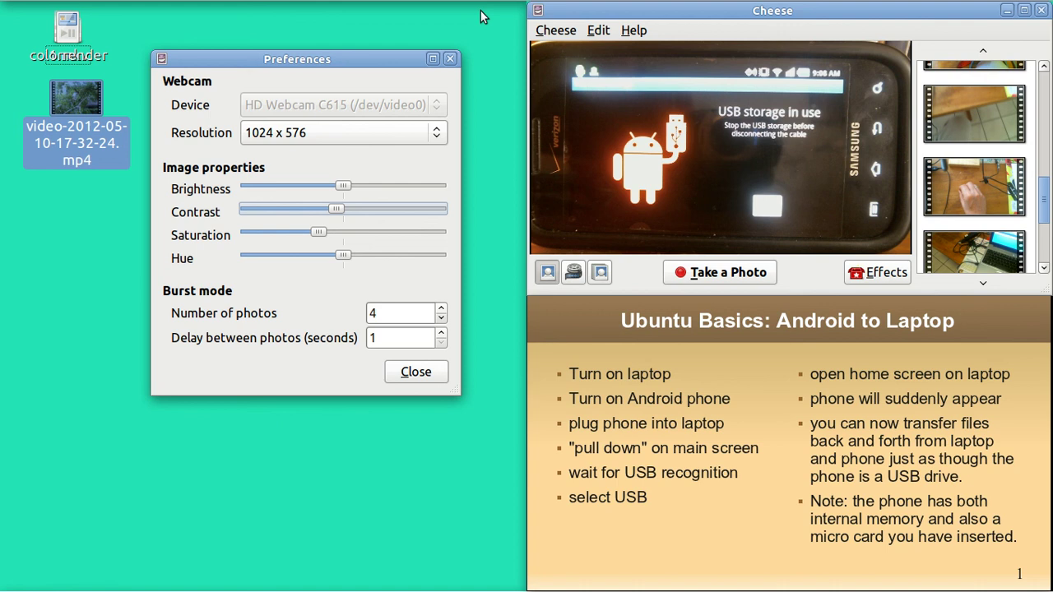